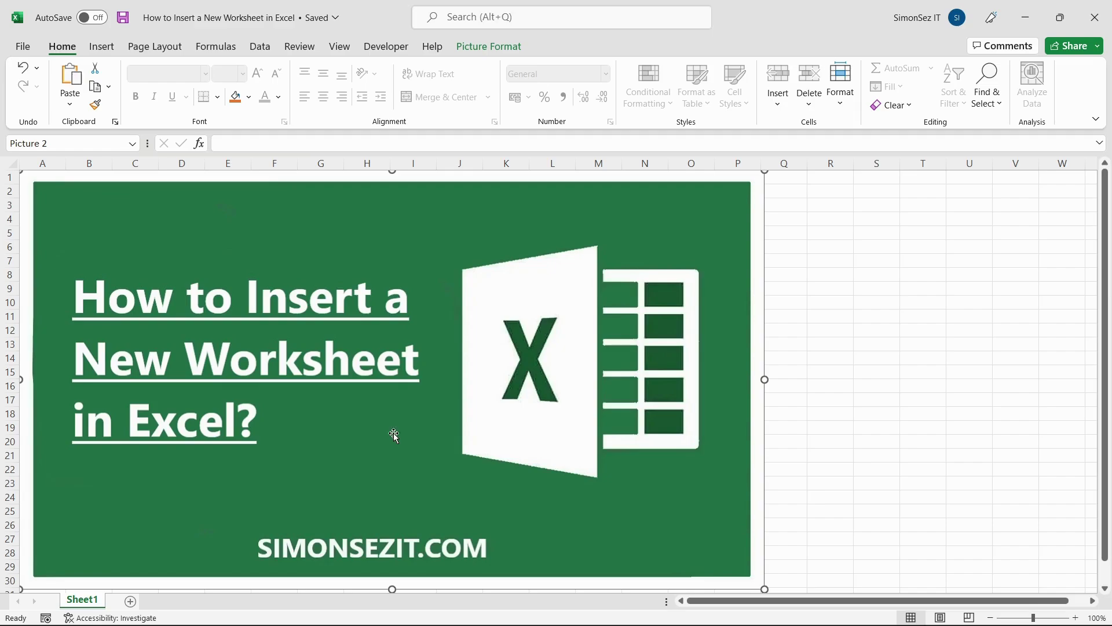
- Add a new blank worksheet, Sheet2, using the New sheet button beside the tabs
left_click(131, 602)
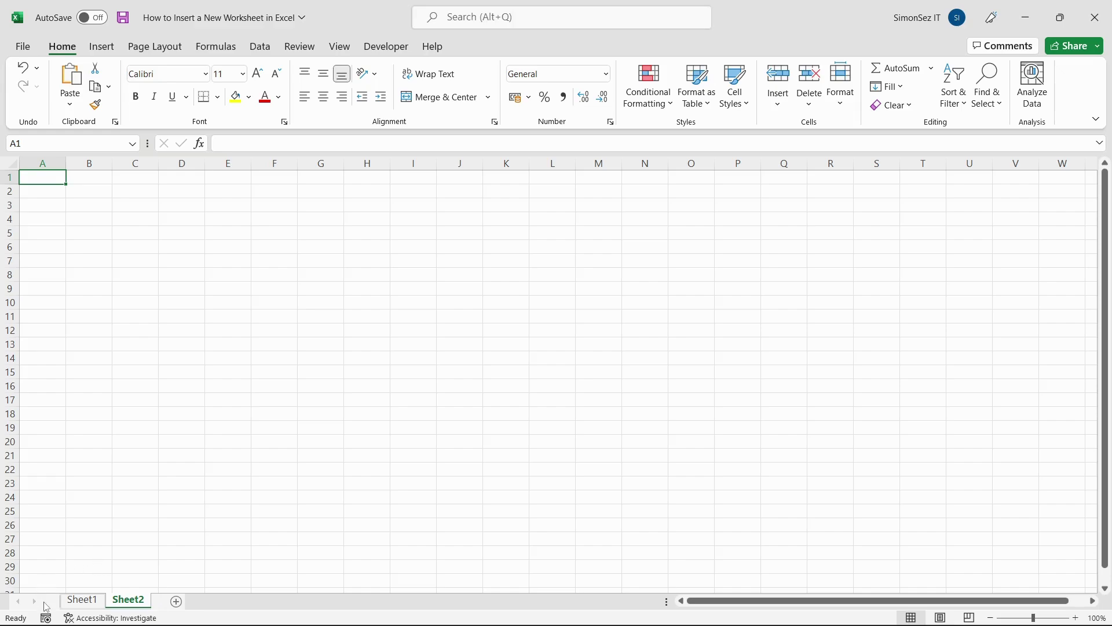
- Insert a blank Worksheet, Sheet3, before Sheet1 from the Sheet1 tab's context menu
right_click(82, 600)
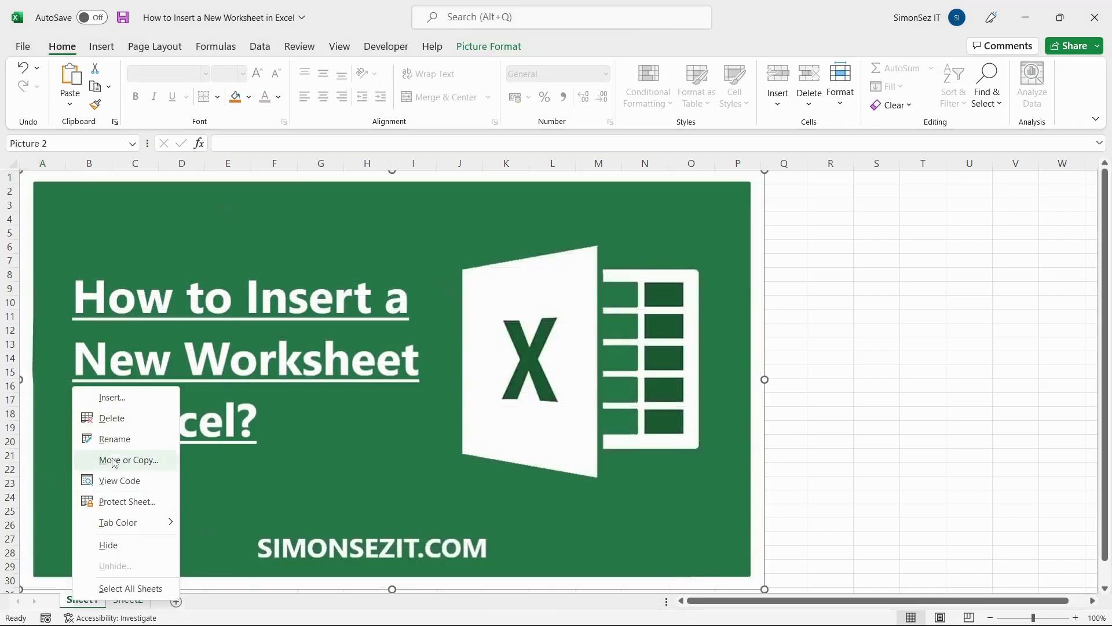
left_click(113, 397)
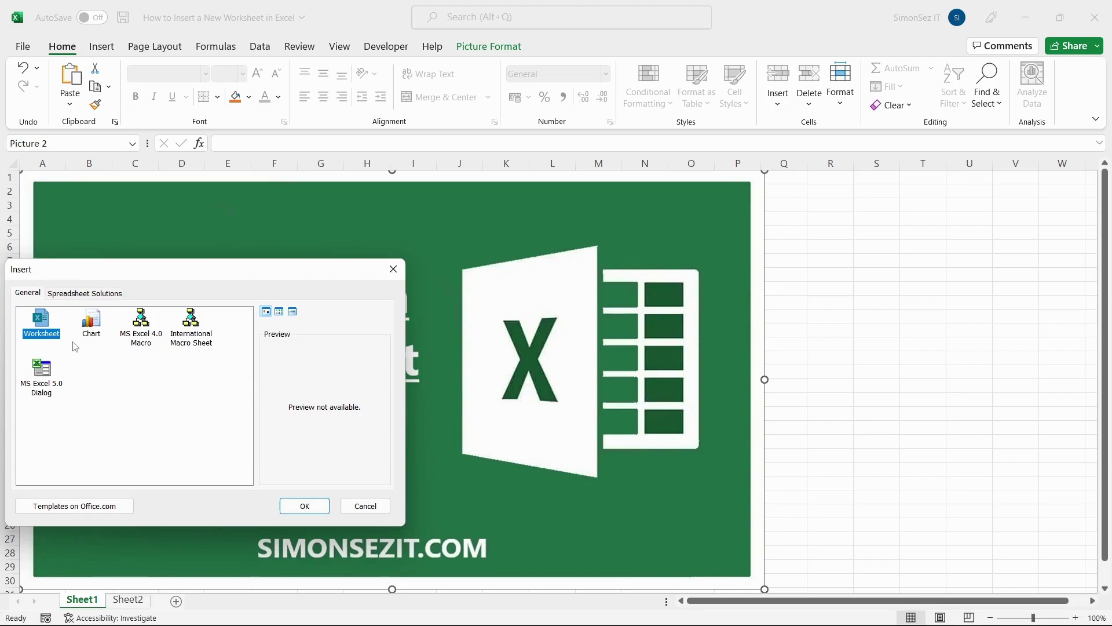
left_click(304, 506)
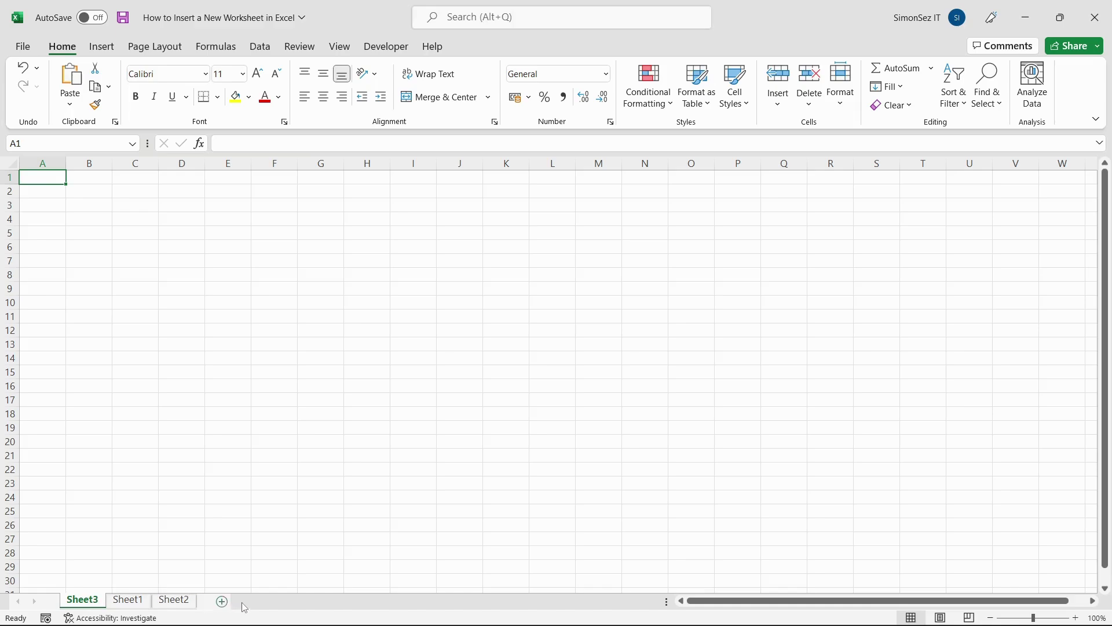
- Insert two blank worksheets, Sheet4 and Sheet5, ahead of Sheet2 with Shift+F11
left_click(171, 601)
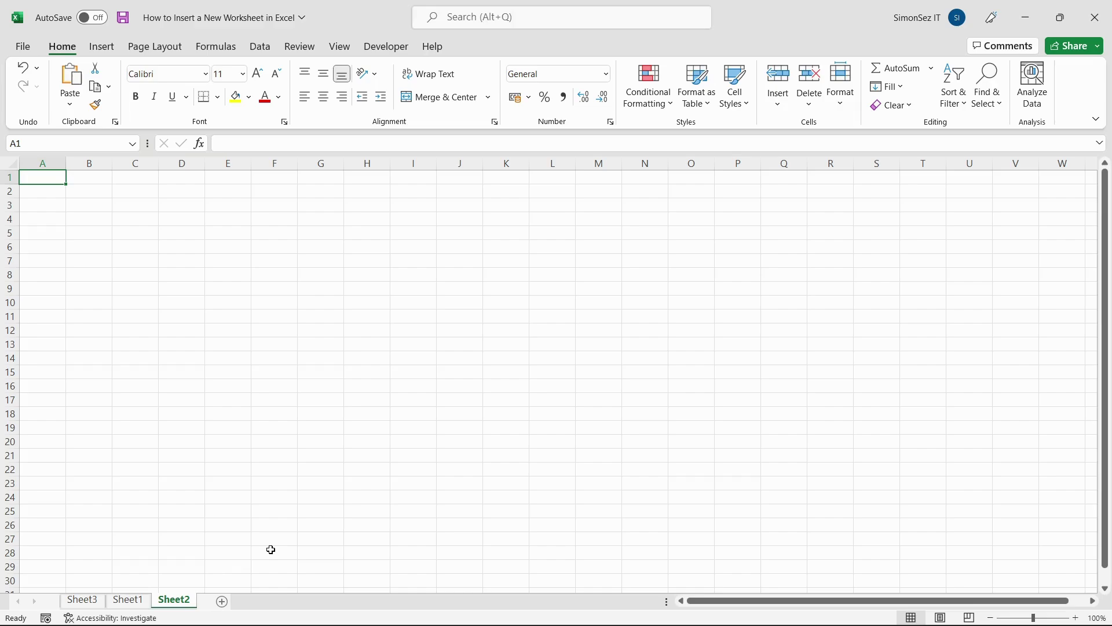
key("shift+F11")
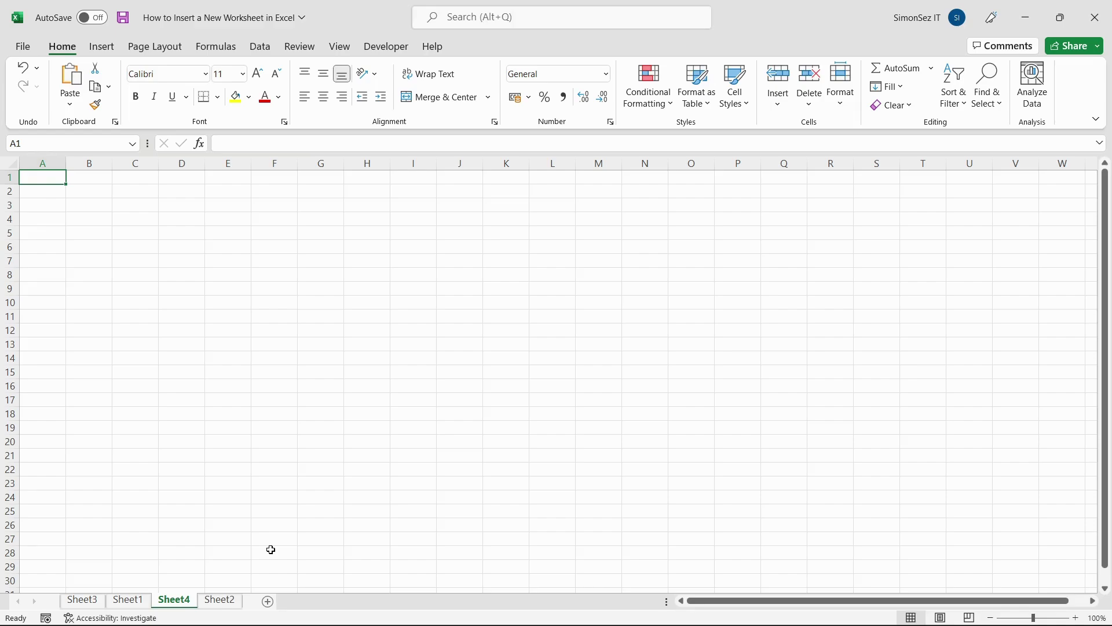
key("shift+F11")
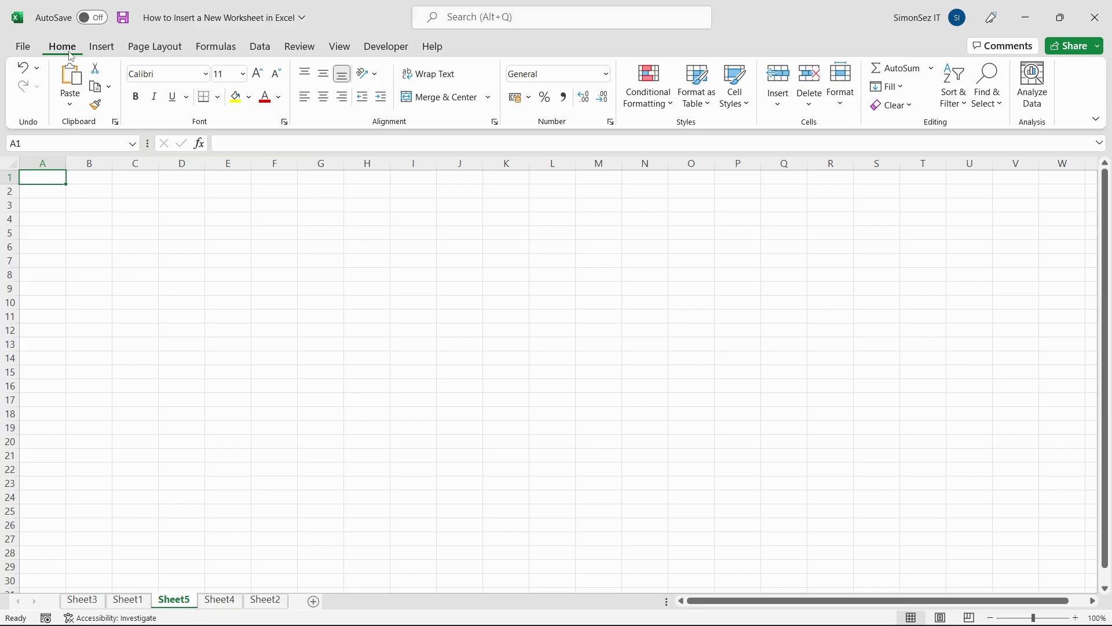
- Insert a blank worksheet, Sheet6, before Sheet5 via the Home ribbon's Insert Sheet command
left_click_drag(543, 273, 587, 330)
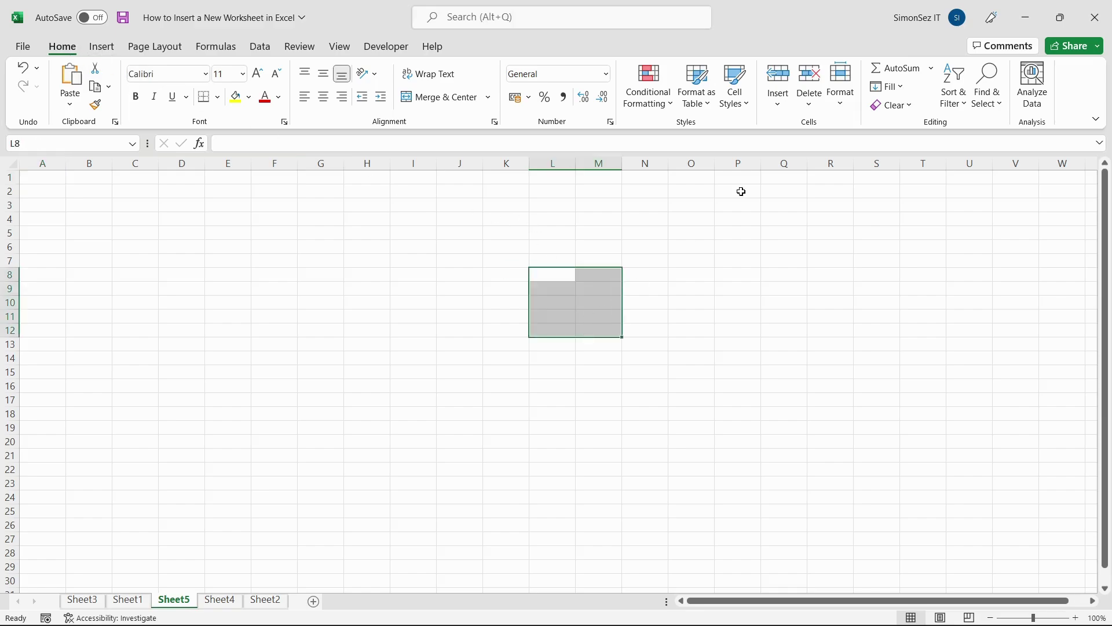
left_click(778, 96)
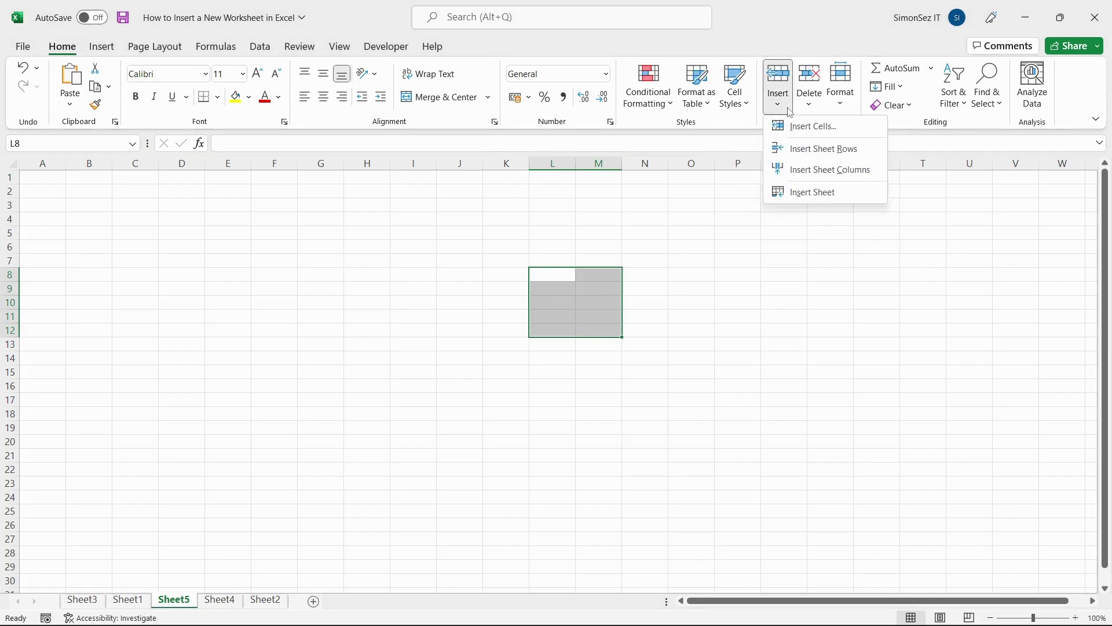
left_click(800, 192)
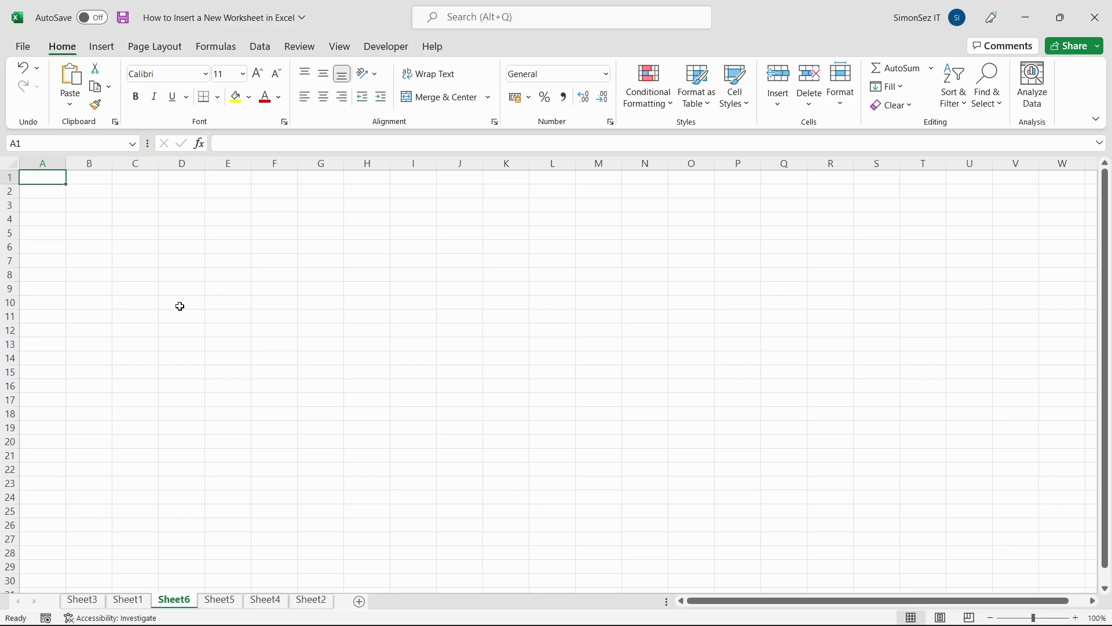
- Open the Visual Basic editor from the Developer ribbon
left_click(387, 47)
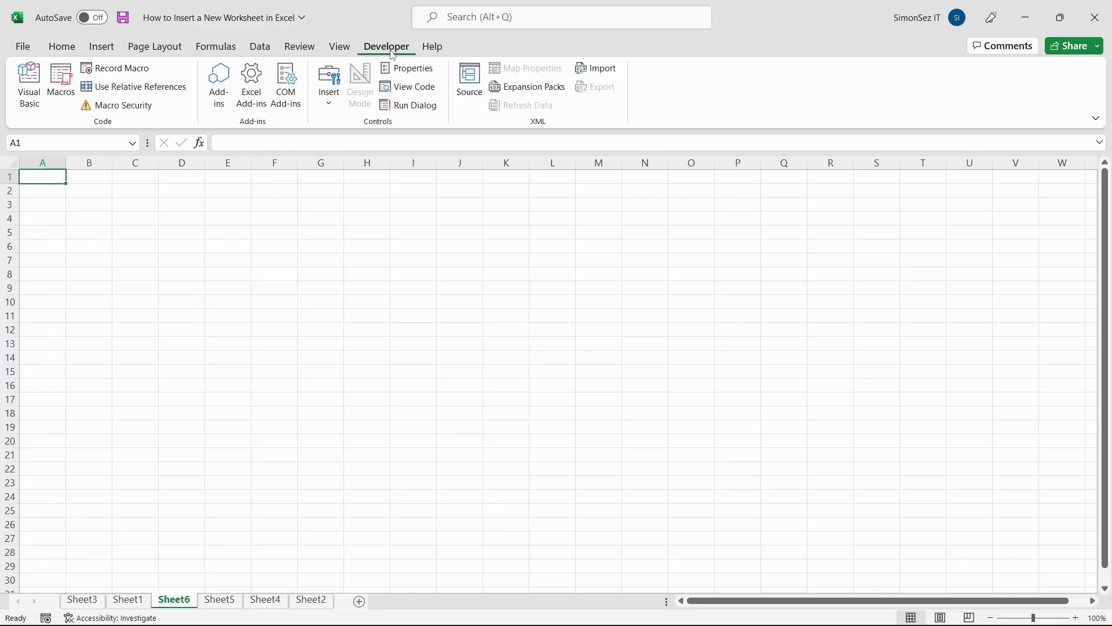
left_click(38, 87)
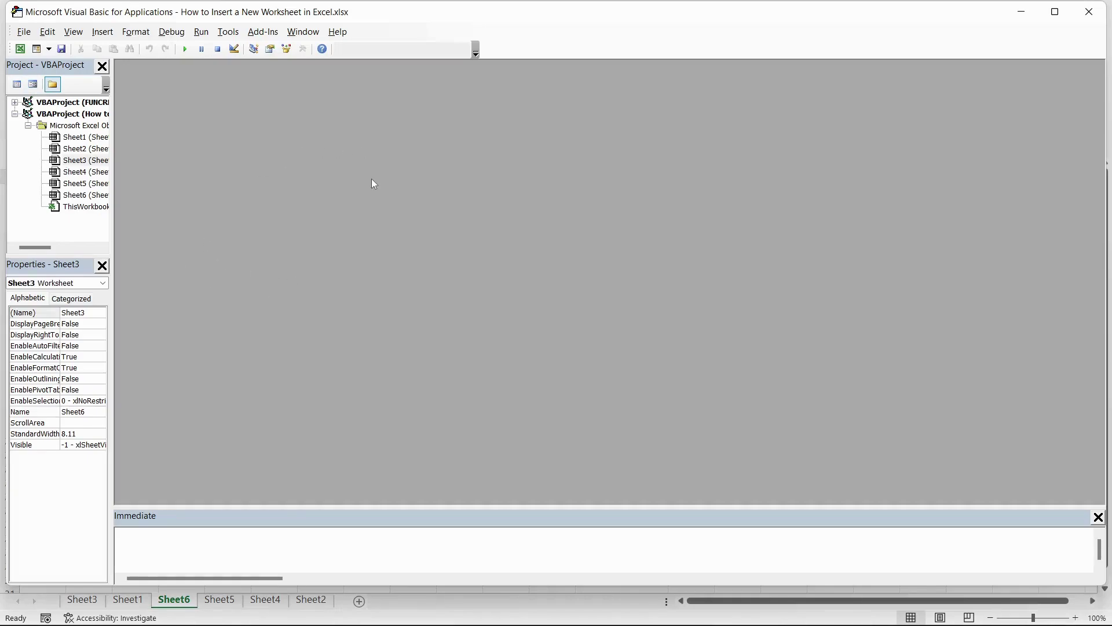
- Run Sheets.Add Count:=10 in the Immediate Window to add Sheet7 through Sheet16
left_click(74, 32)
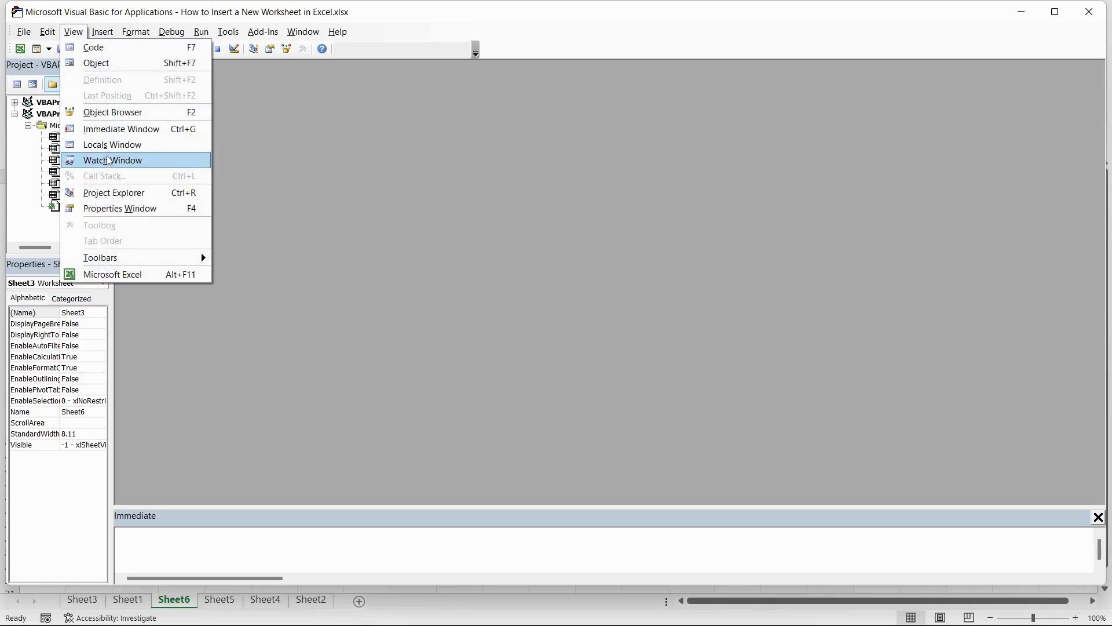
left_click(122, 128)
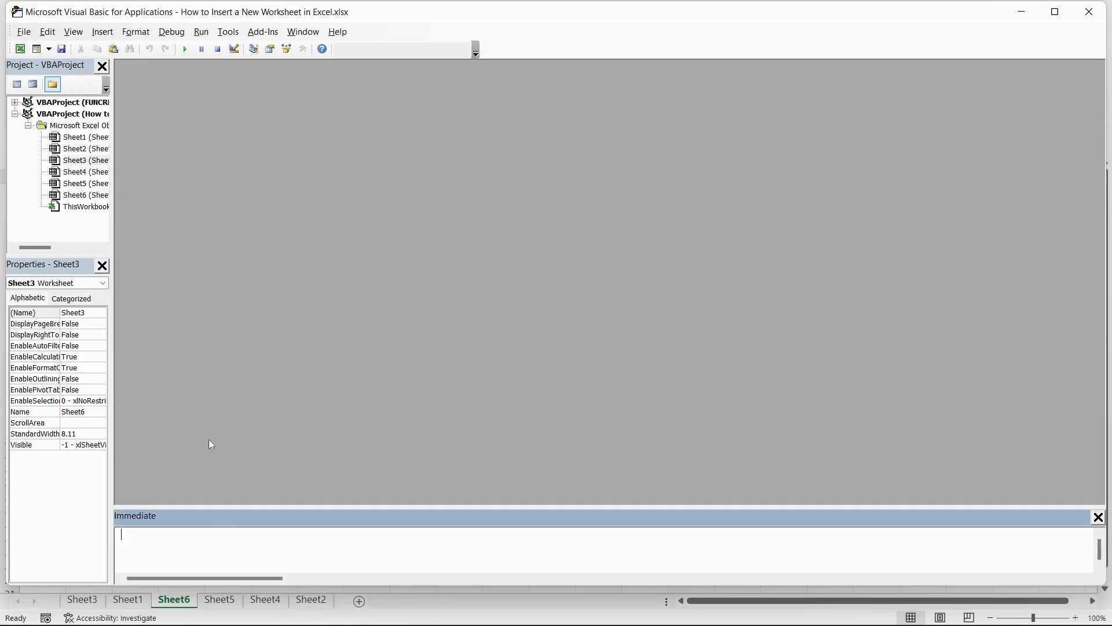
type("Sheets.Add Count:=10")
left_click_drag(240, 534, 225, 534)
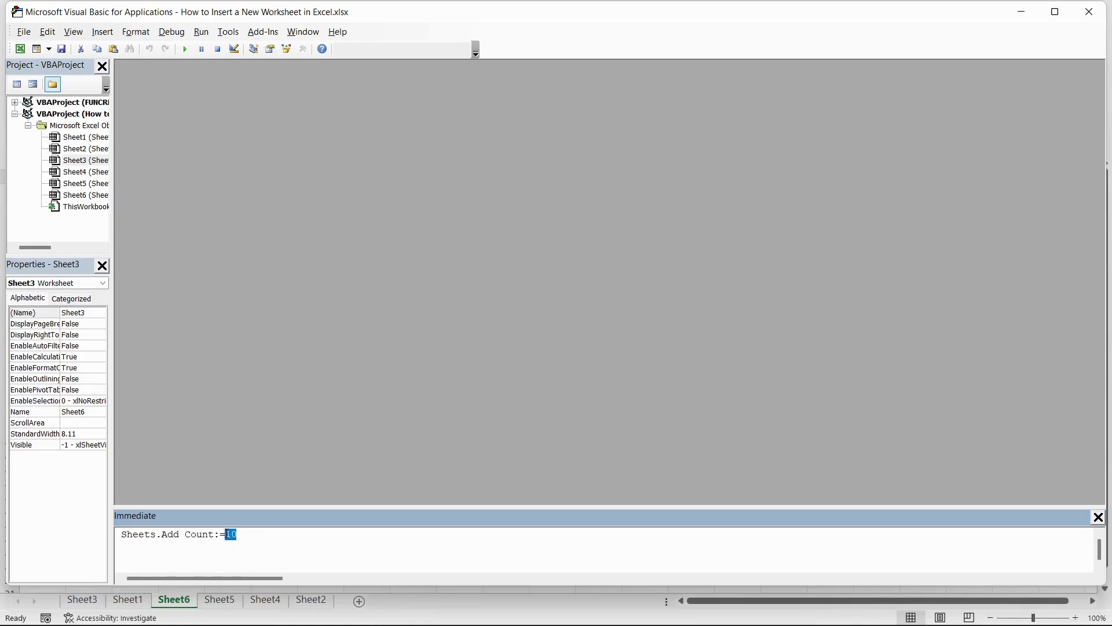
left_click(246, 534)
key("Return")
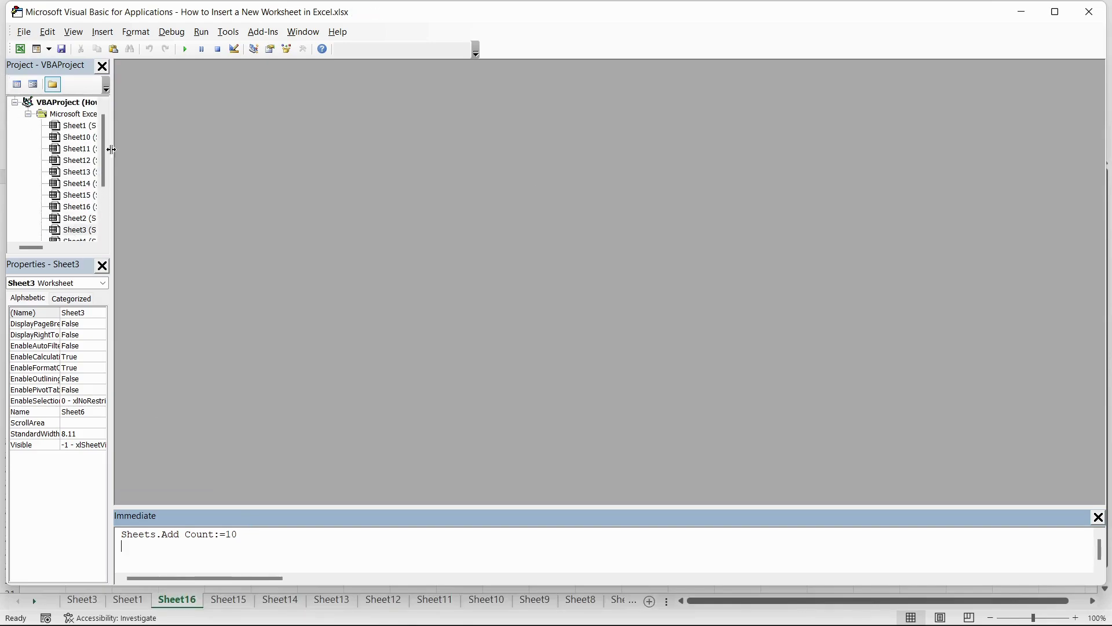
- Close the VBA editor and return to the workbook, now at Sheet16
left_click(1097, 12)
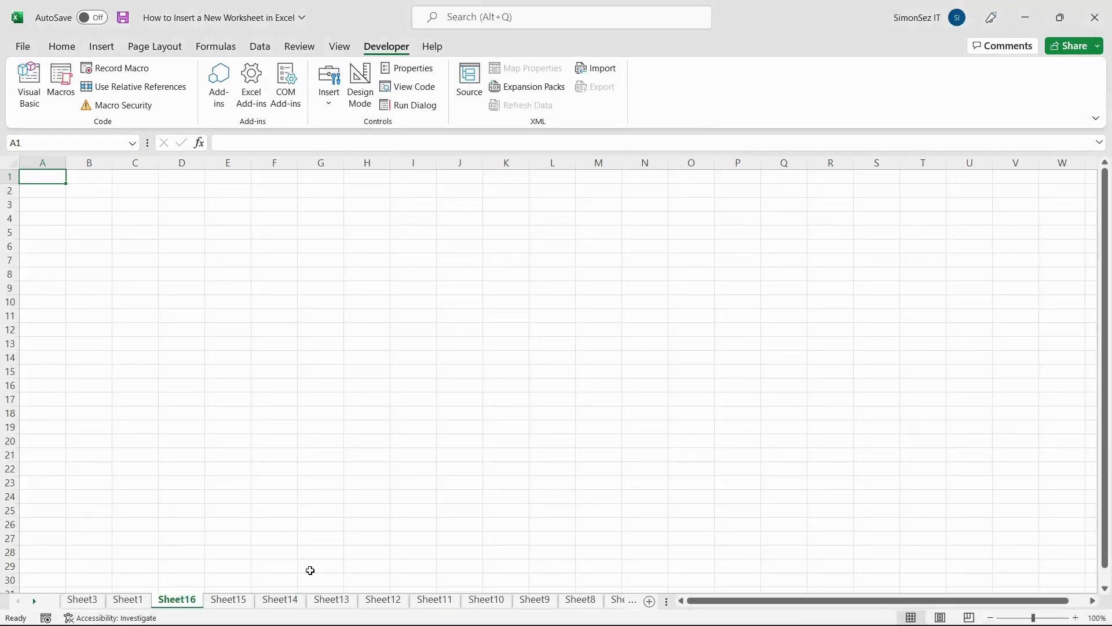